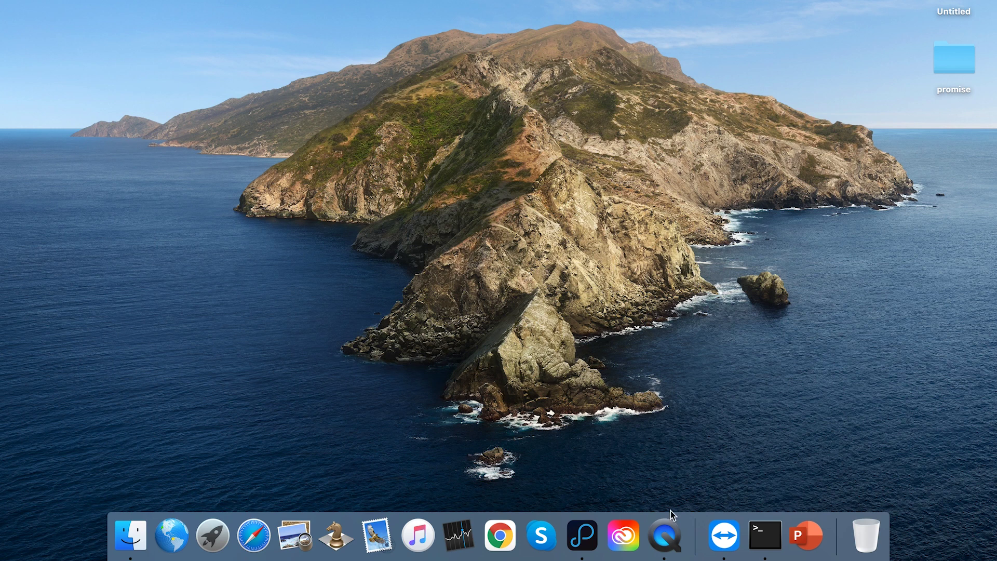
Launch Promise Utility Pro from the Dock and open the Pegasus32 R8 device dashboard.
click(583, 535)
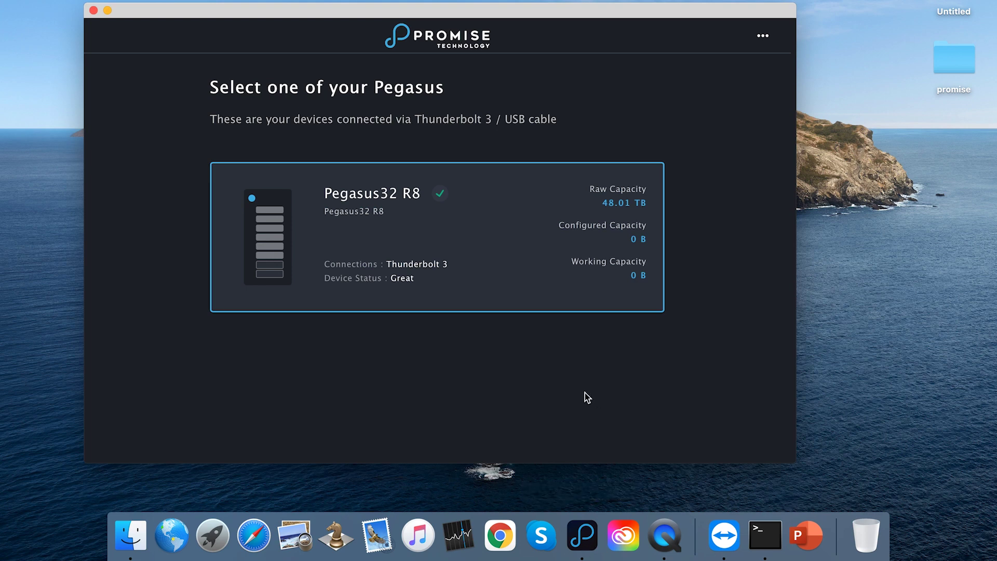
click(472, 254)
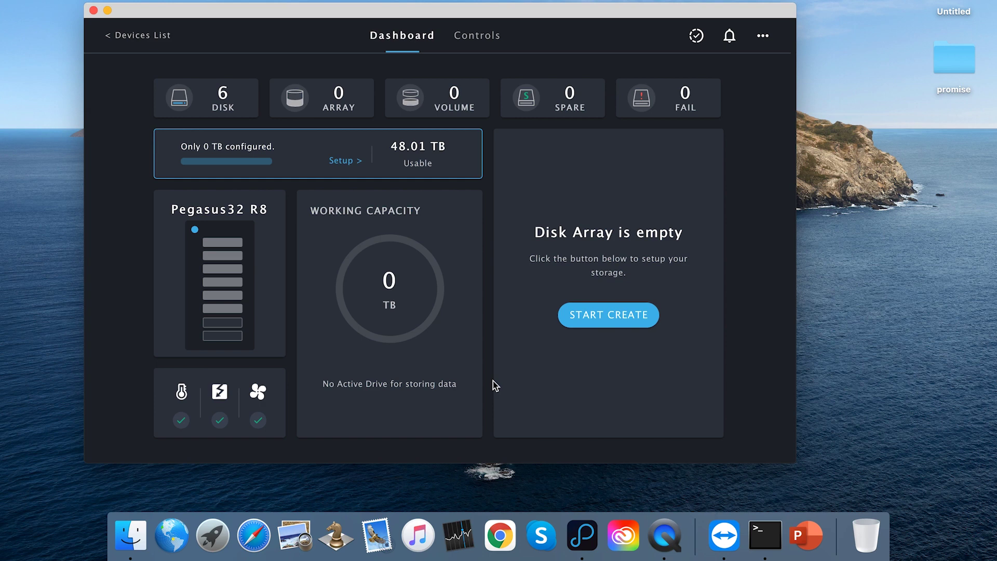
Review each physical drive's model, size and status under Controls, then return to the Dashboard.
click(182, 138)
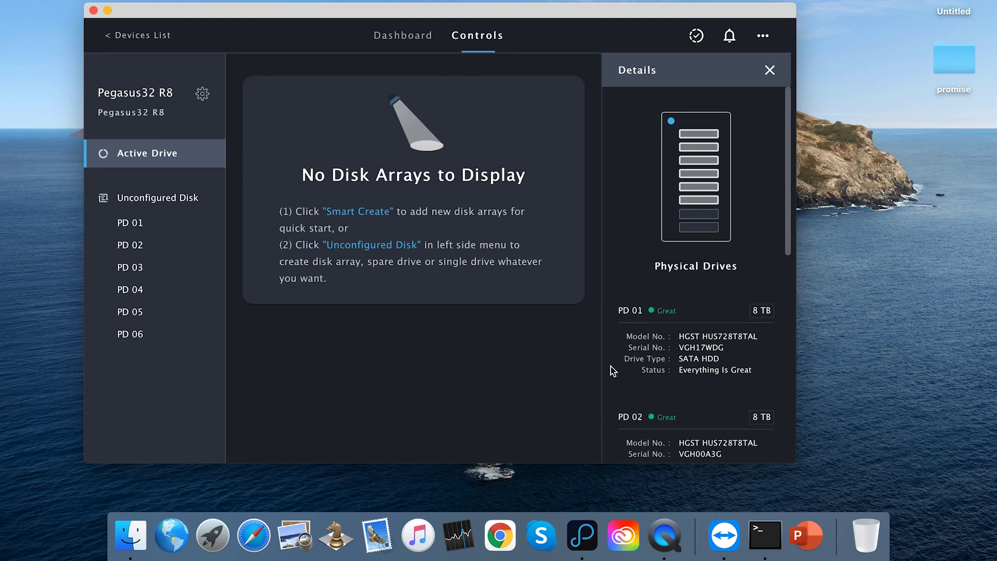
scroll(611, 367, down, 4)
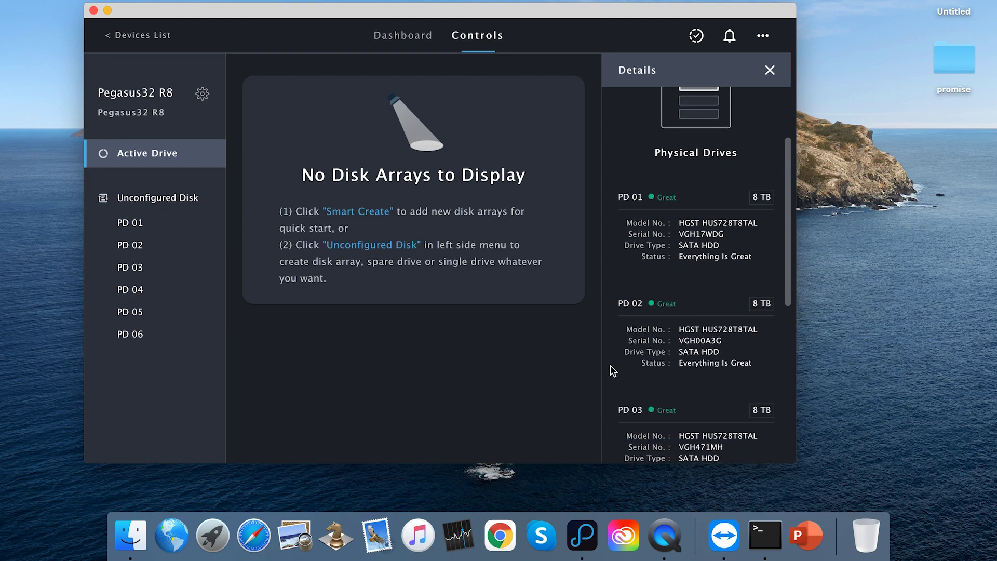
scroll(611, 366, down, 2)
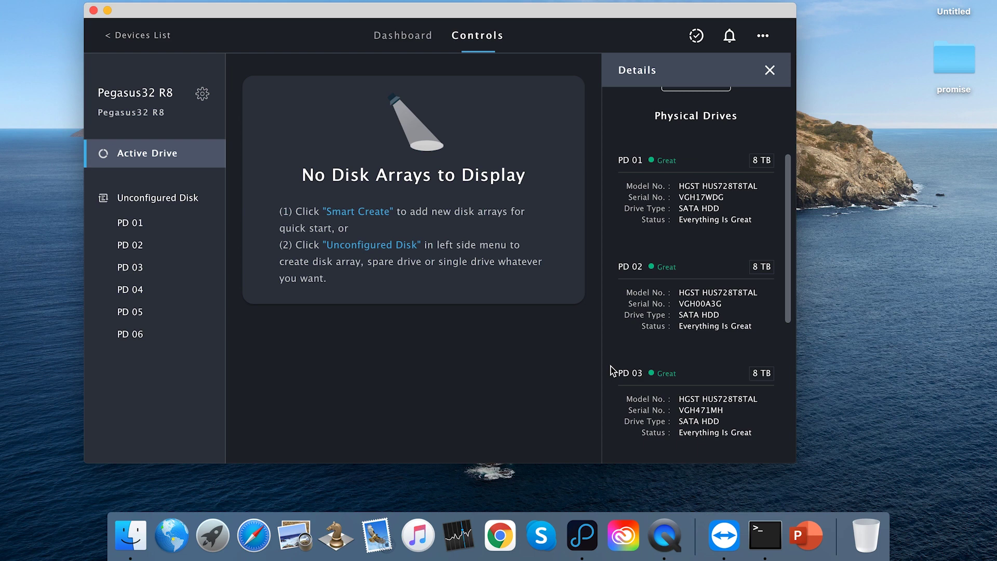
scroll(611, 367, up, 6)
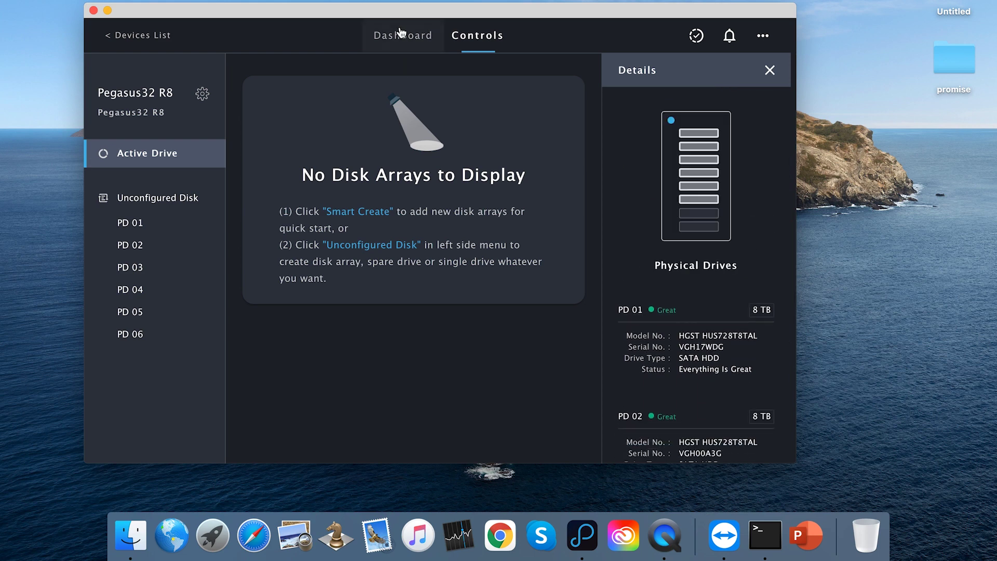
click(401, 34)
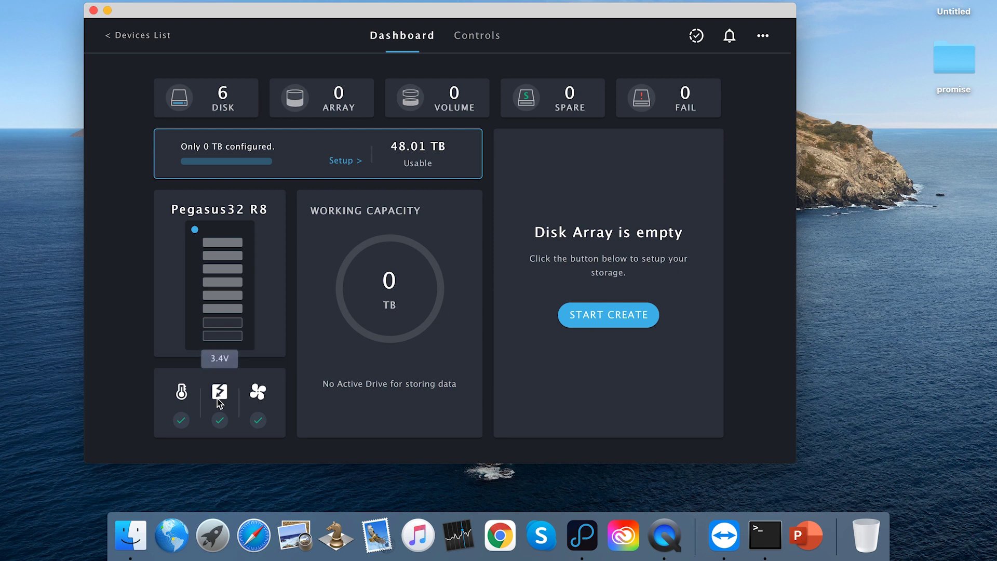
Check the Pegasus32 R8's temperature, voltage and fan readings on the dashboard.
mouse_move(177, 396)
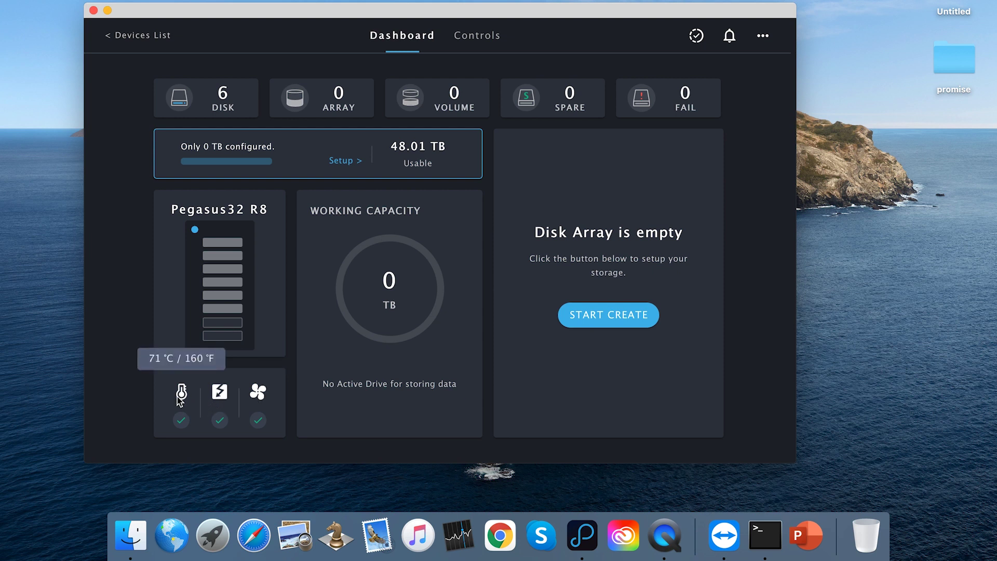
mouse_move(224, 398)
mouse_move(264, 398)
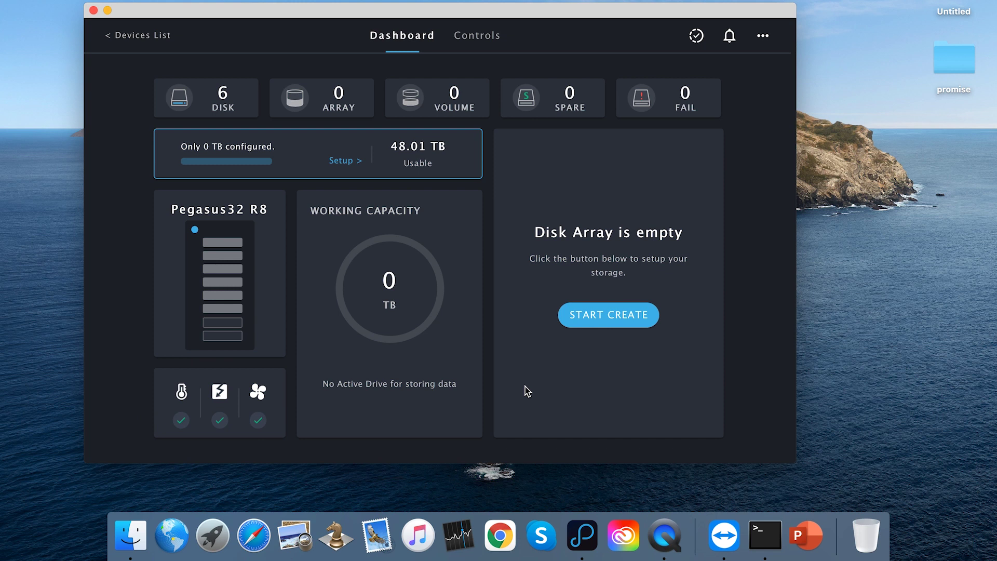
Preview a Quick Create RAID 5 array with Spare Drive YES, then cancel and reopen Smart Create.
click(612, 318)
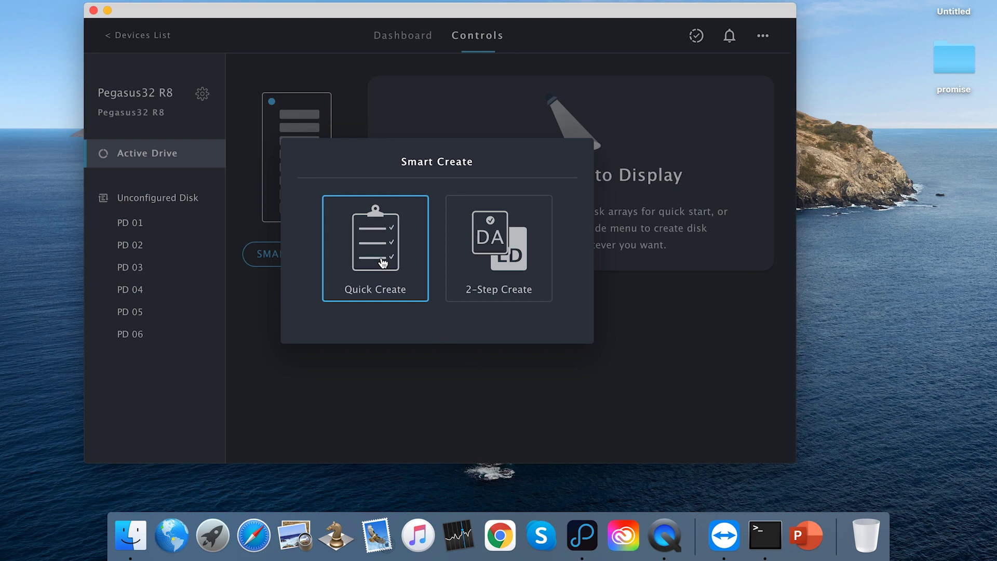
click(383, 263)
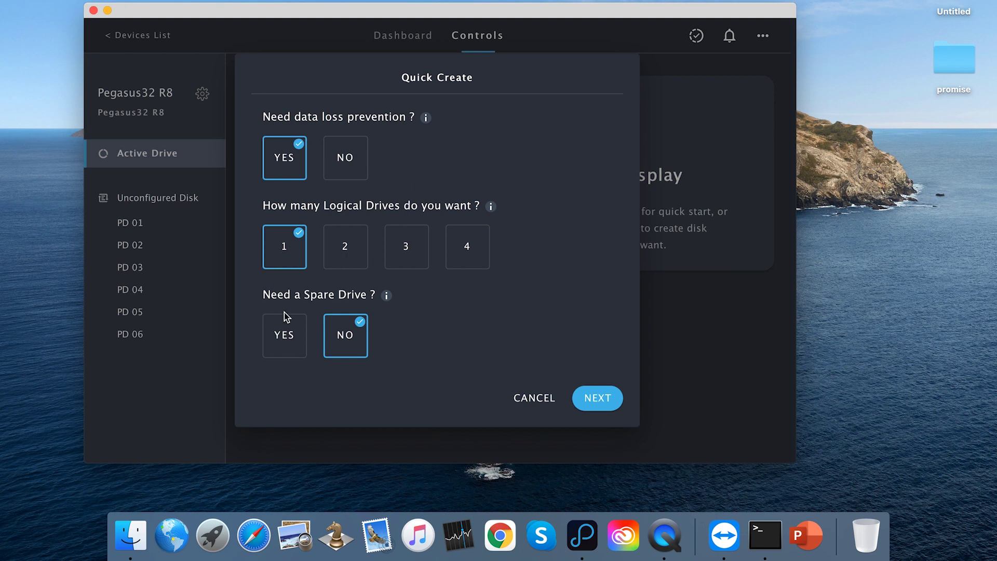
click(275, 343)
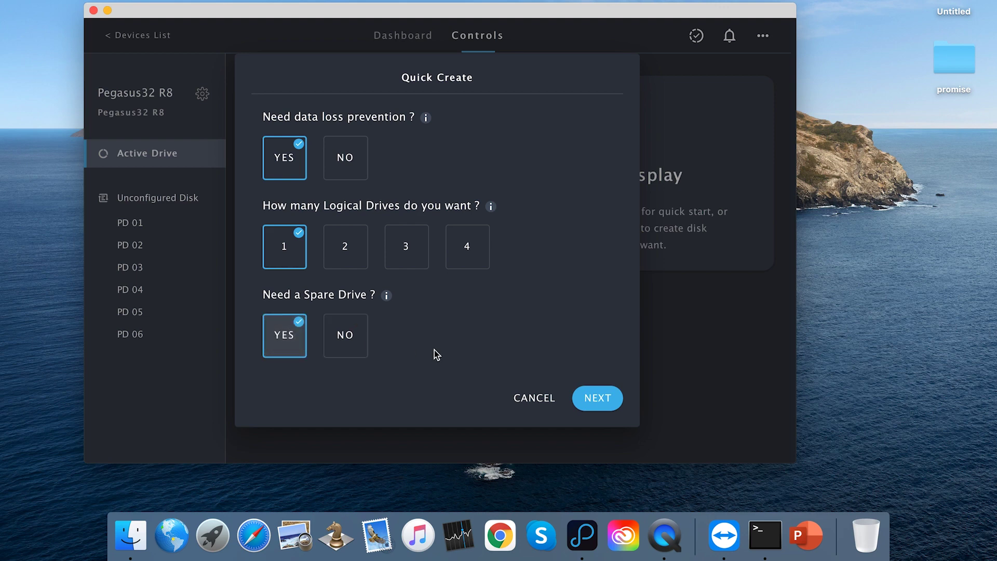
click(594, 398)
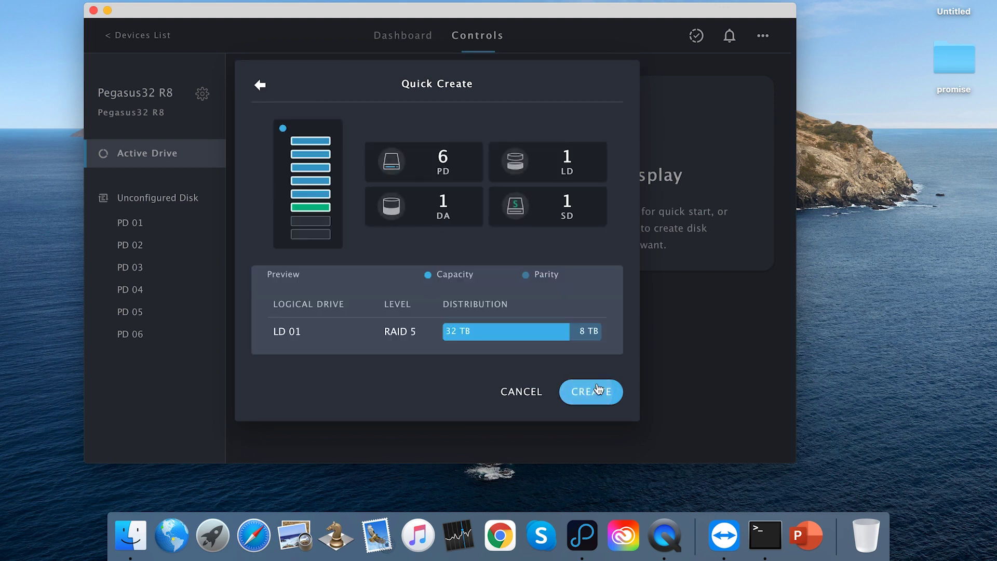
click(511, 406)
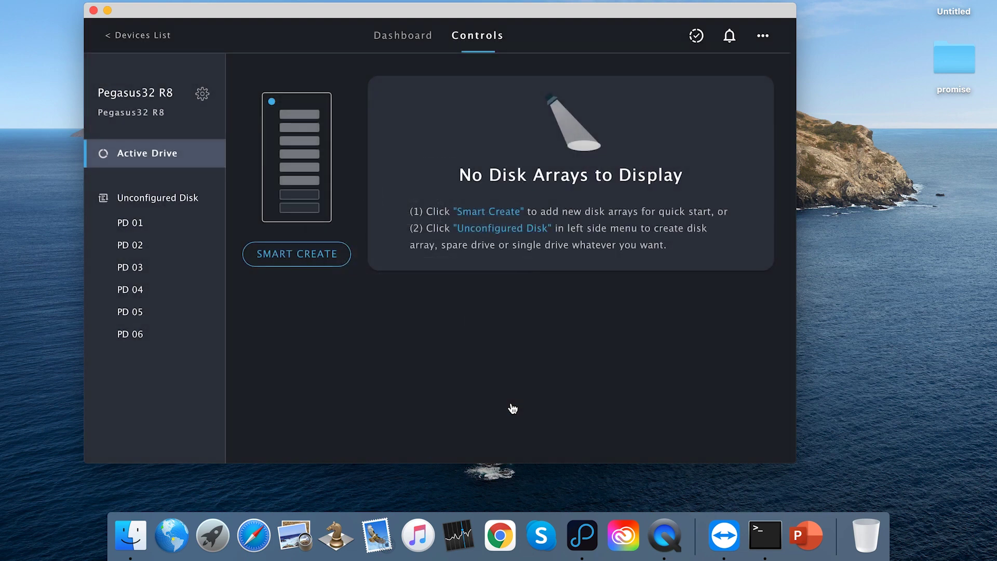
click(312, 260)
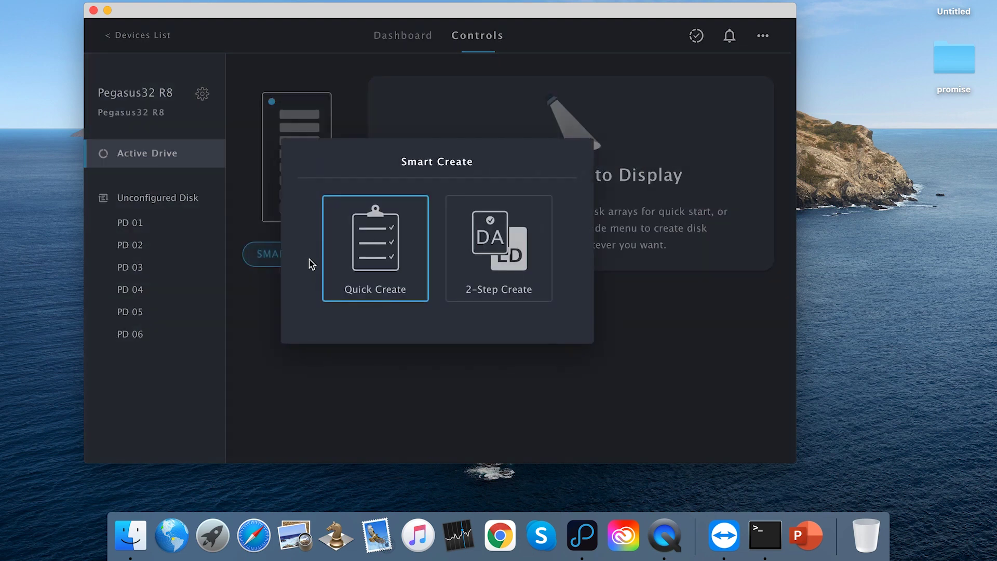
In 2-Step Create, remove PD 04–06 from the array and make PD 04 a standby spare.
click(517, 247)
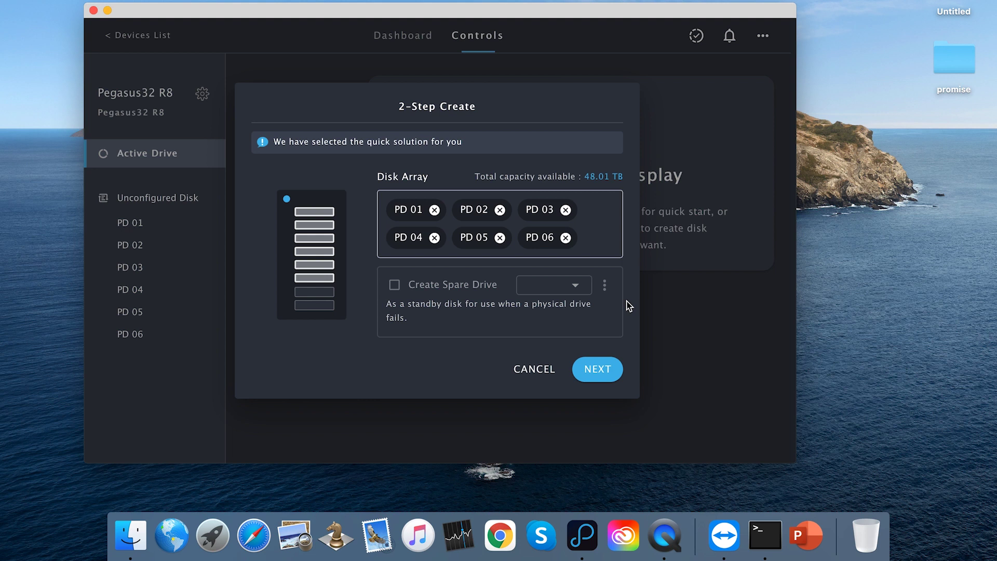
click(565, 237)
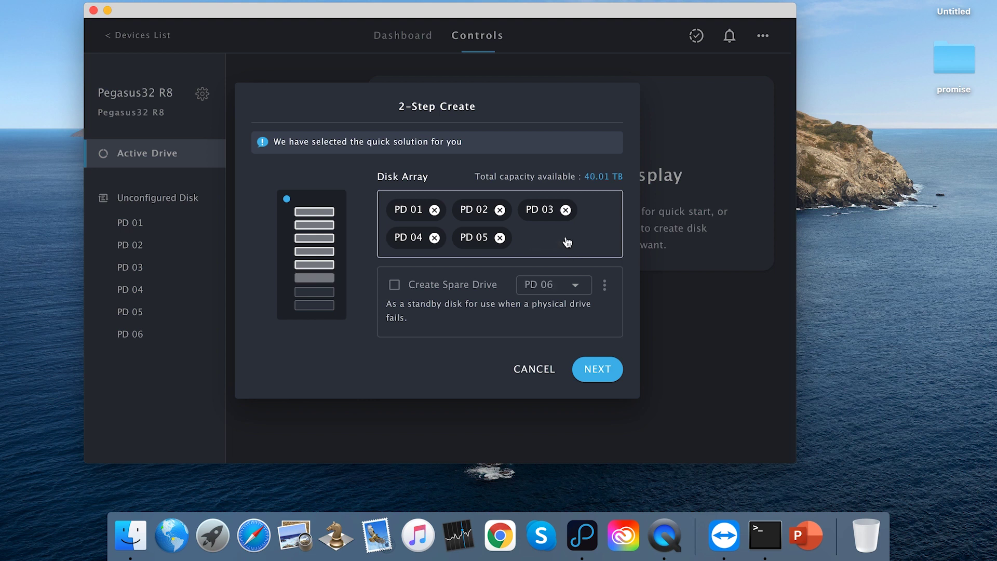
click(500, 237)
click(434, 237)
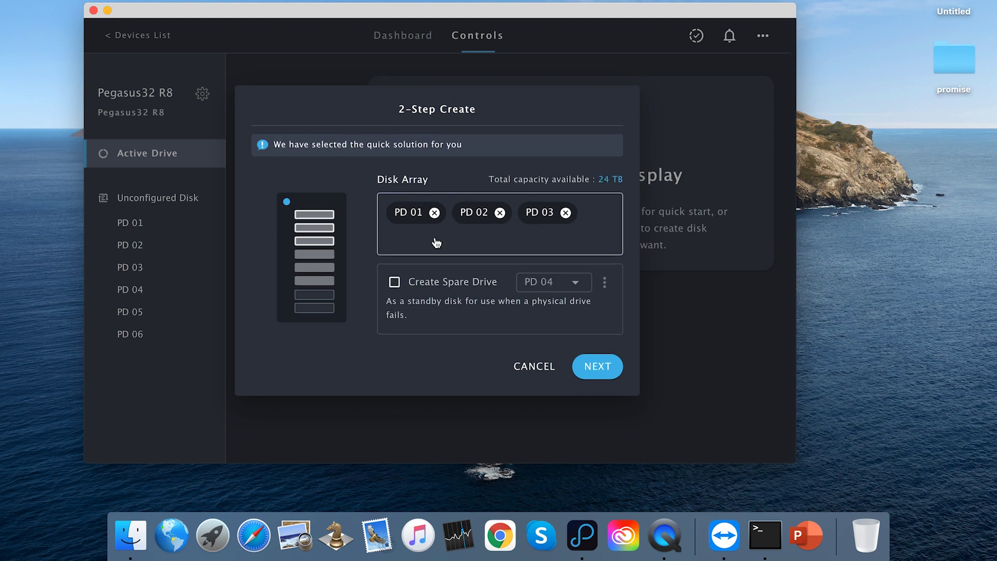
click(394, 282)
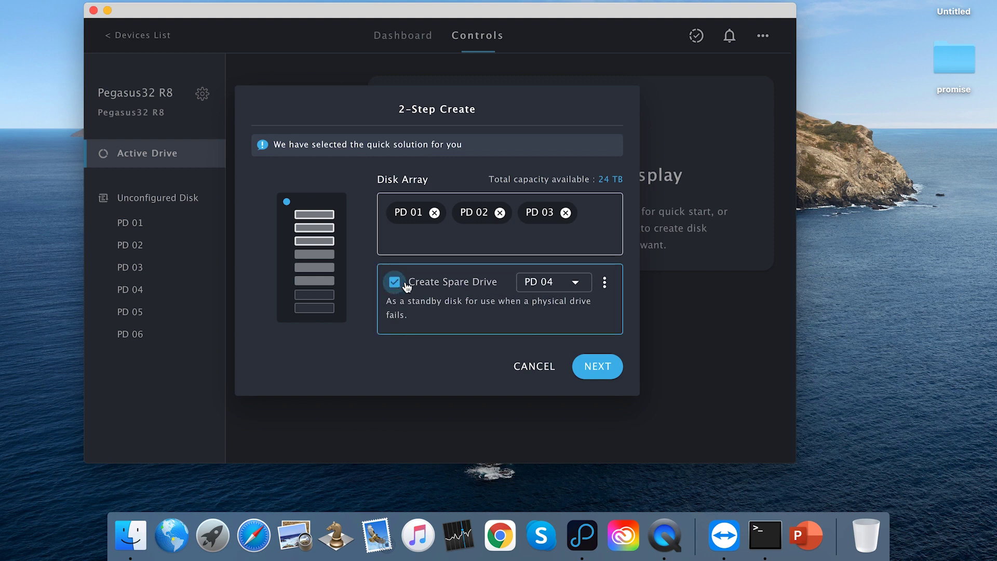
click(595, 368)
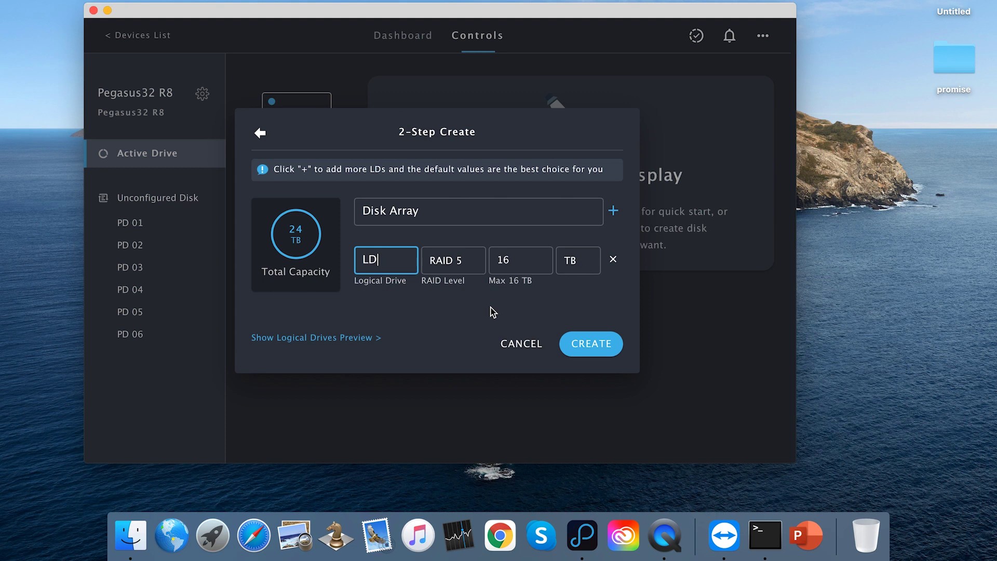
Keep the logical drive at RAID 5 with 16 TB and create the disk array.
click(460, 264)
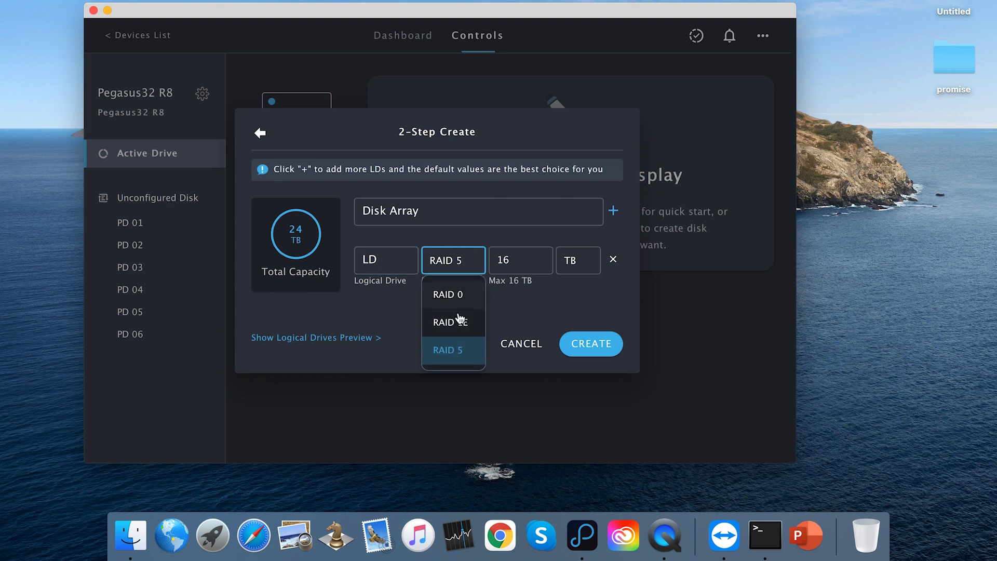
click(412, 298)
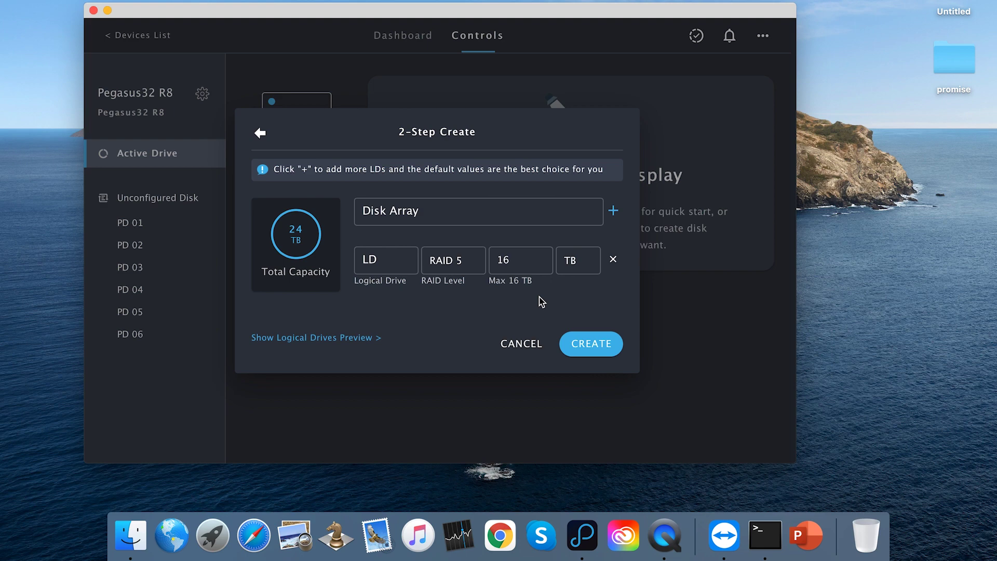
click(591, 343)
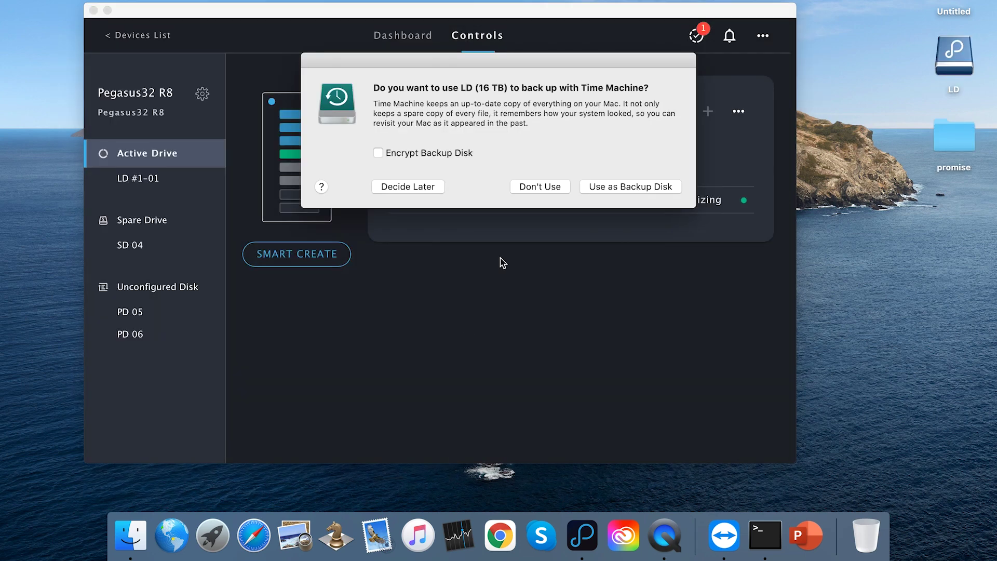
Decline Time Machine for the LD volume and view LD #1-01's logical drive details.
click(535, 187)
click(957, 70)
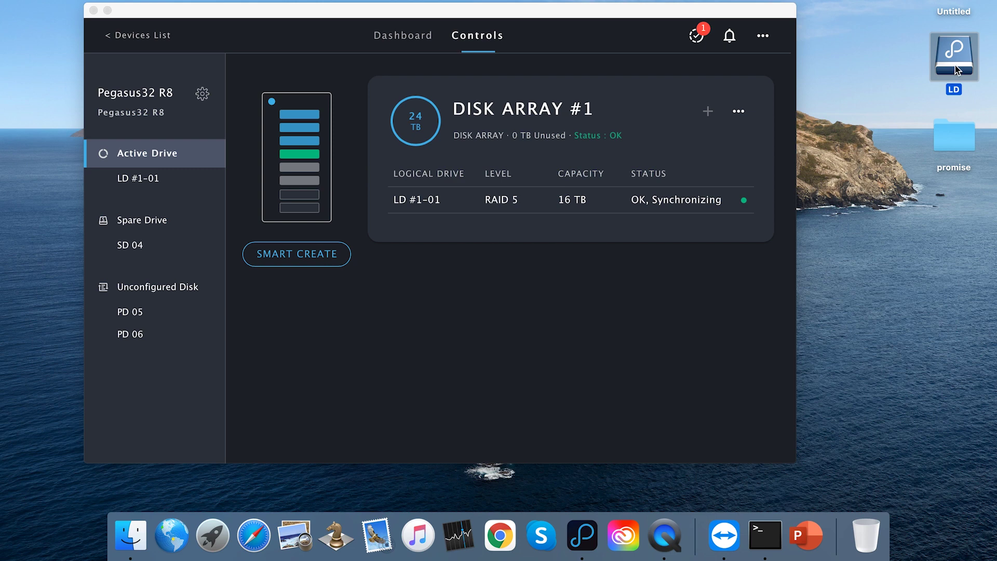
click(404, 37)
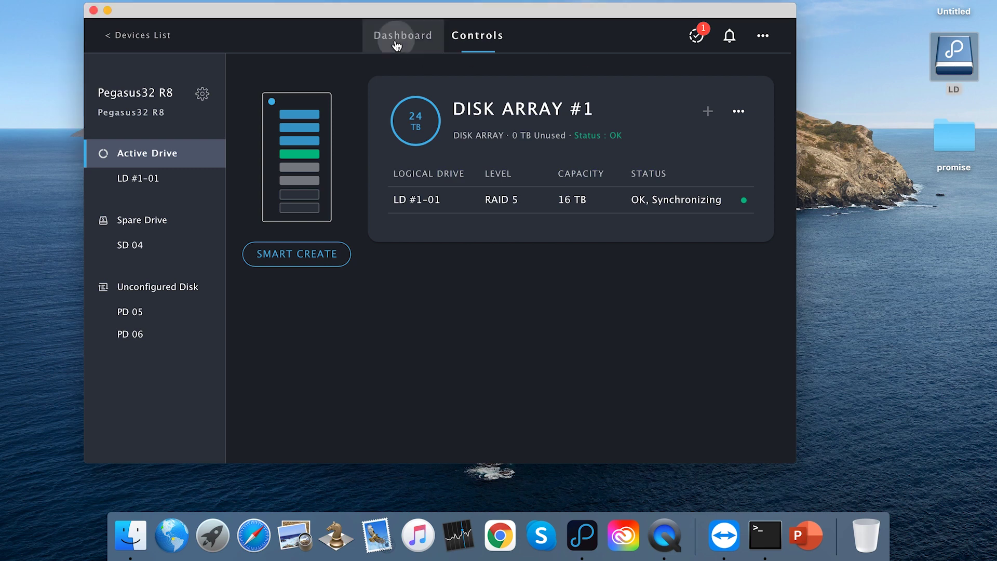
click(398, 45)
click(439, 104)
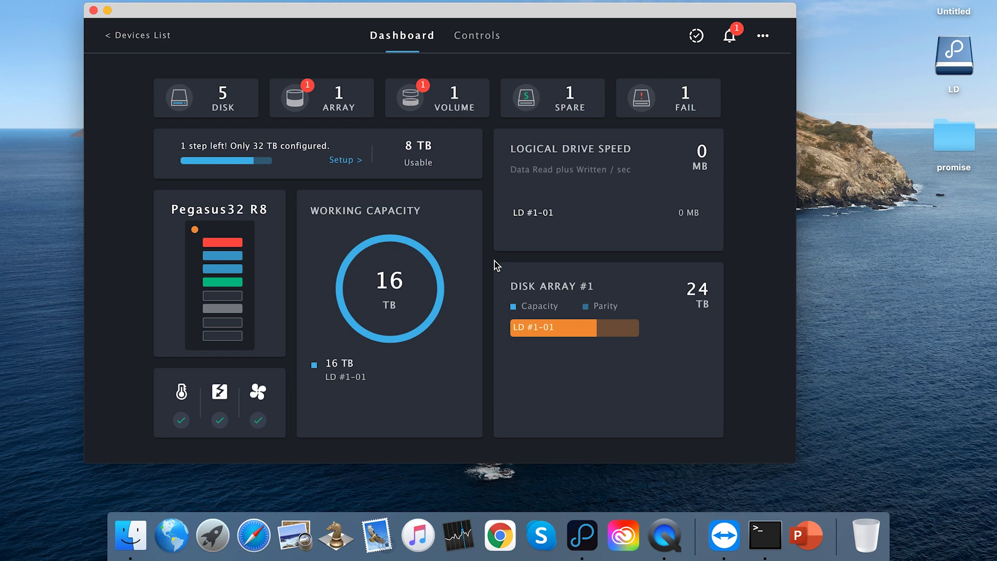
Verify Disk Array #1 shows Rebuilding, view the Dashboard, and open then close the LD volume window.
click(426, 109)
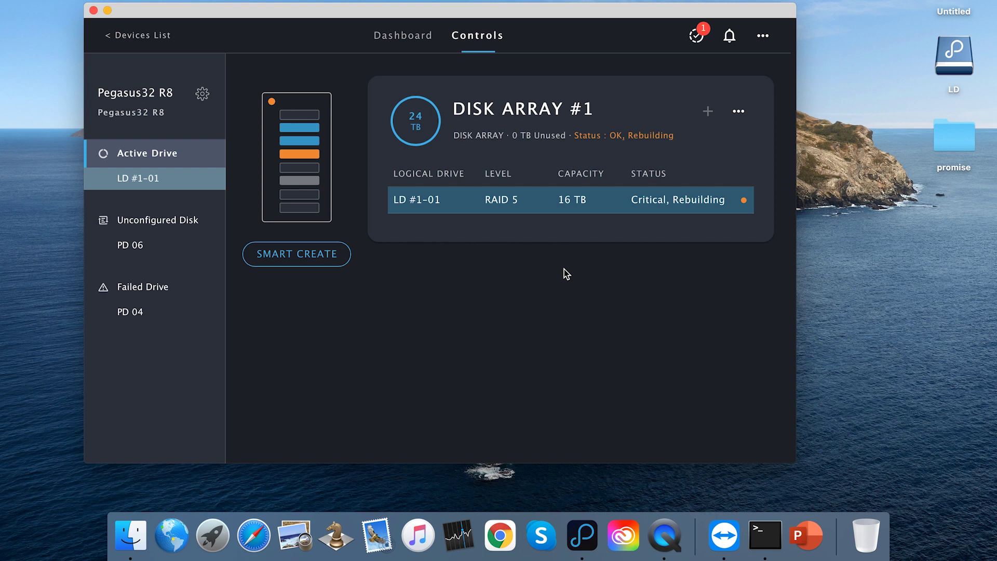
click(403, 37)
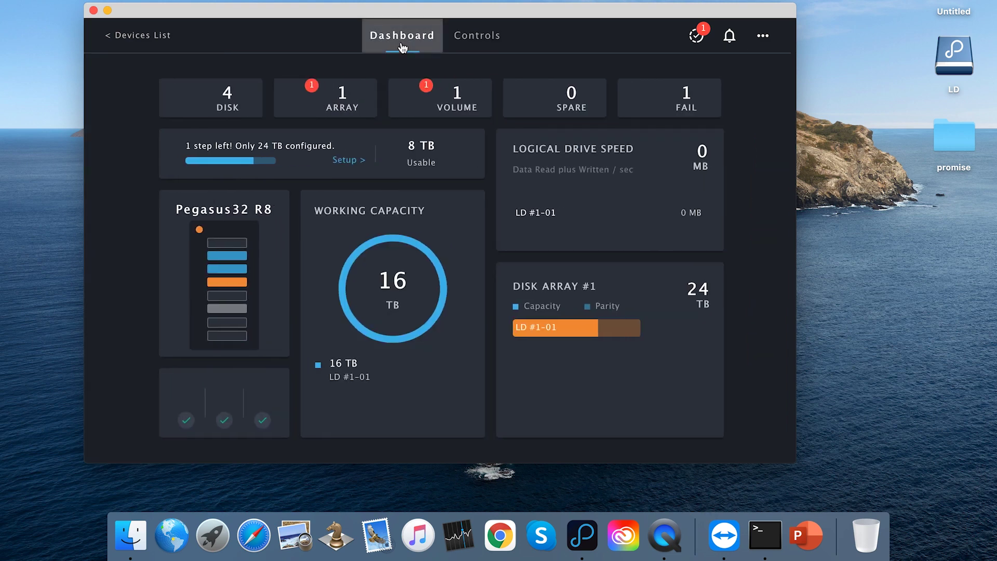
double_click(948, 52)
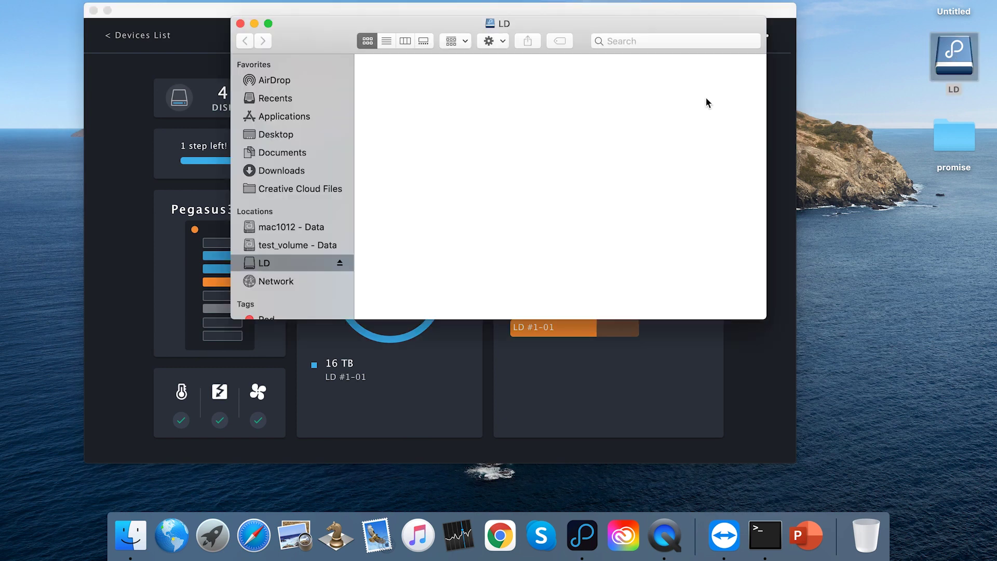
click(242, 24)
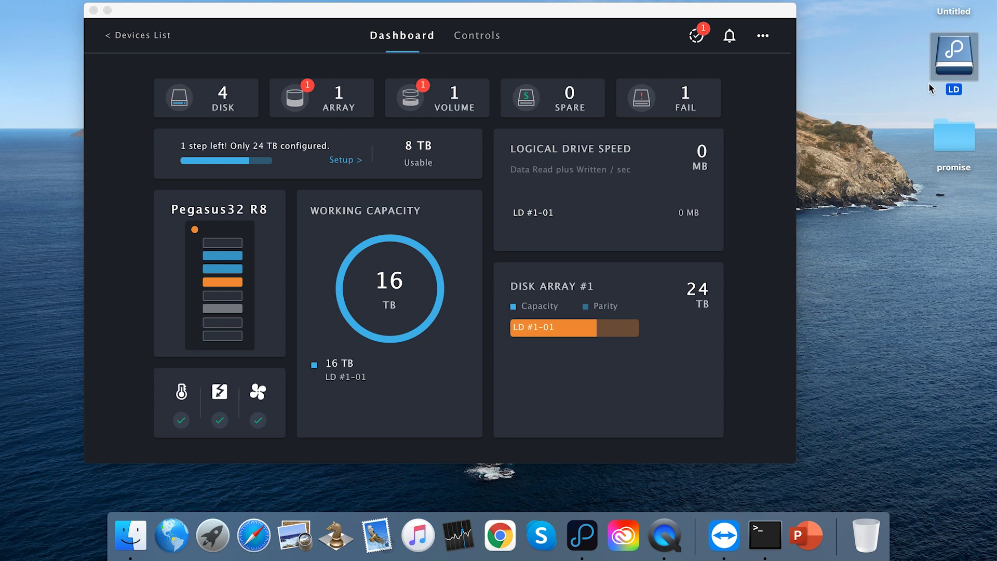
click(729, 42)
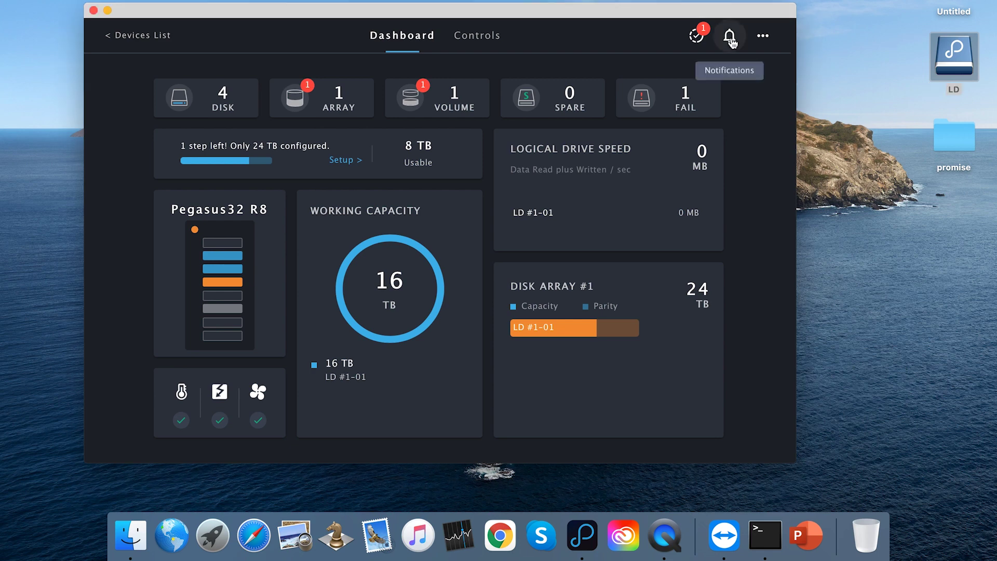
click(695, 41)
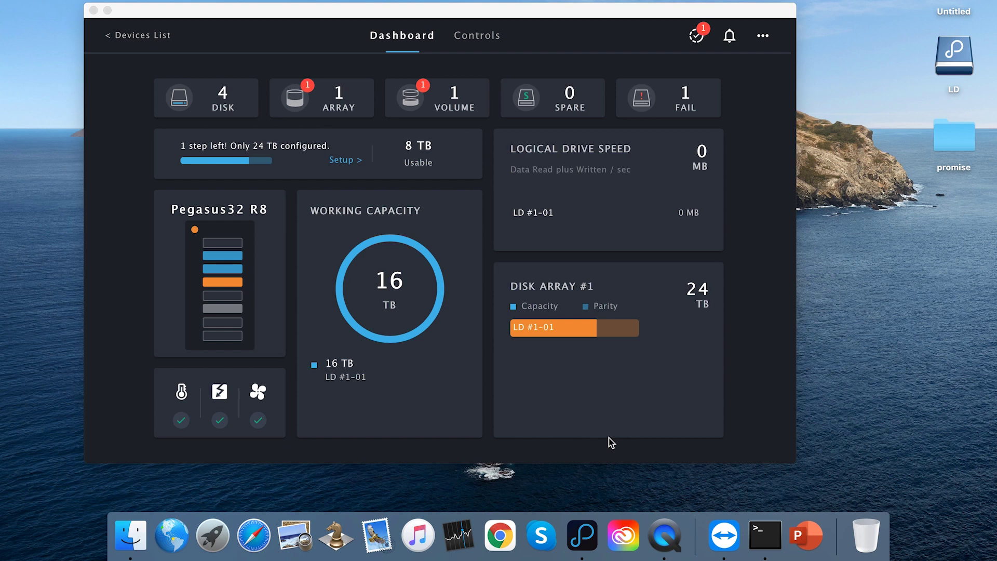
Run Firmware Update from the ... menu and acknowledge the restart notice with OK.
click(763, 35)
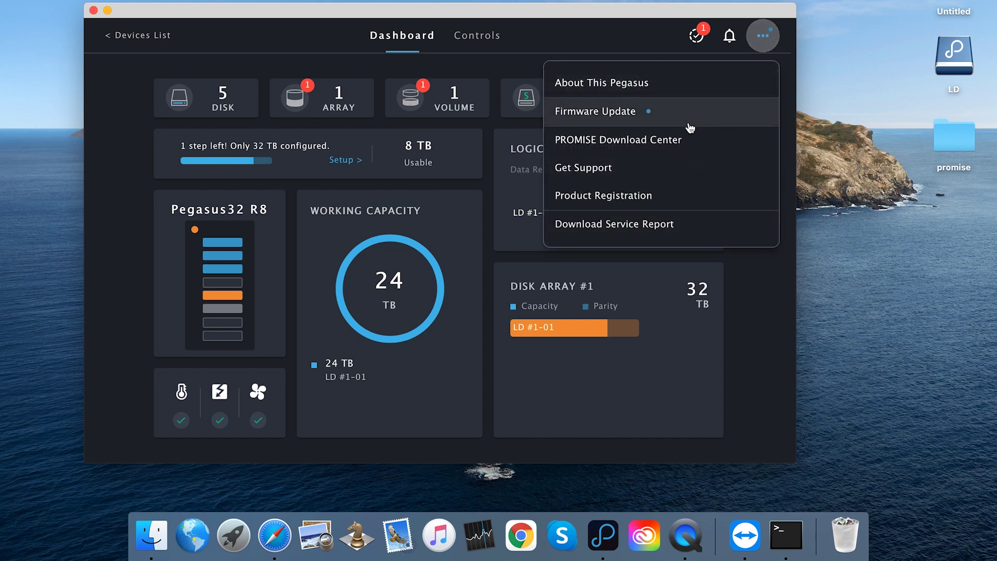
click(717, 117)
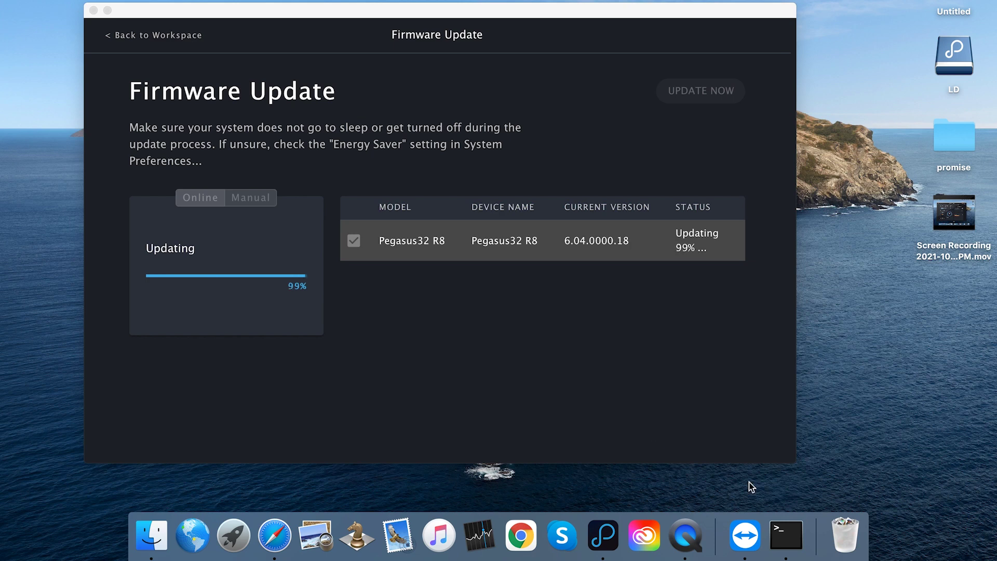
click(565, 289)
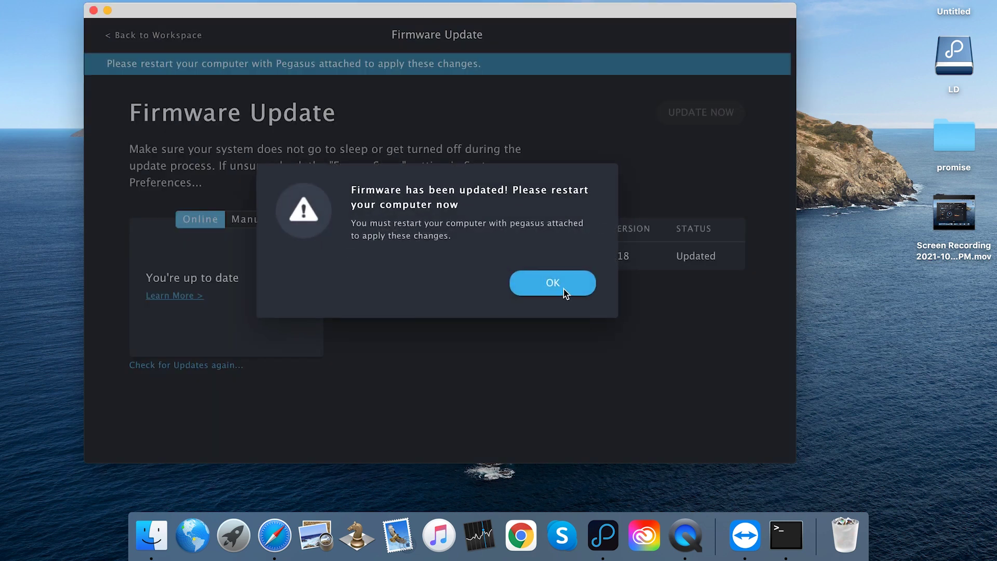
click(552, 285)
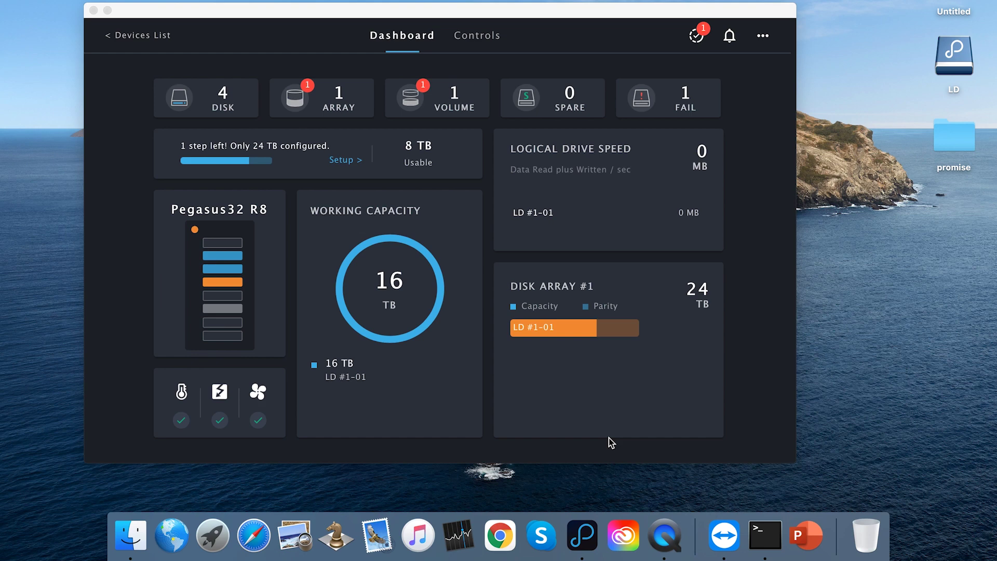
Download the service report and save ServiceReport_10_06_2021_14_03_37.htm to Documents.
click(762, 46)
click(762, 41)
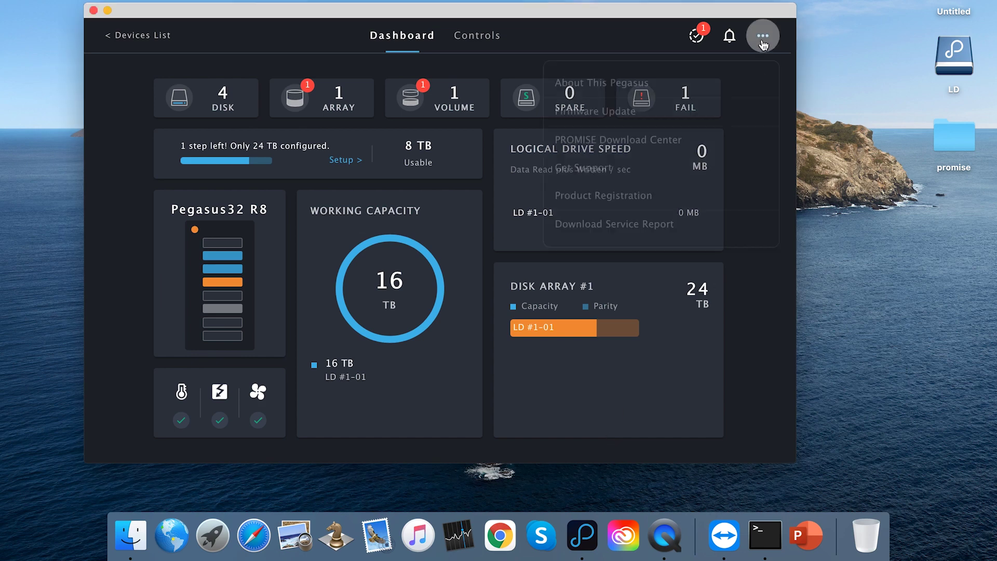
click(631, 224)
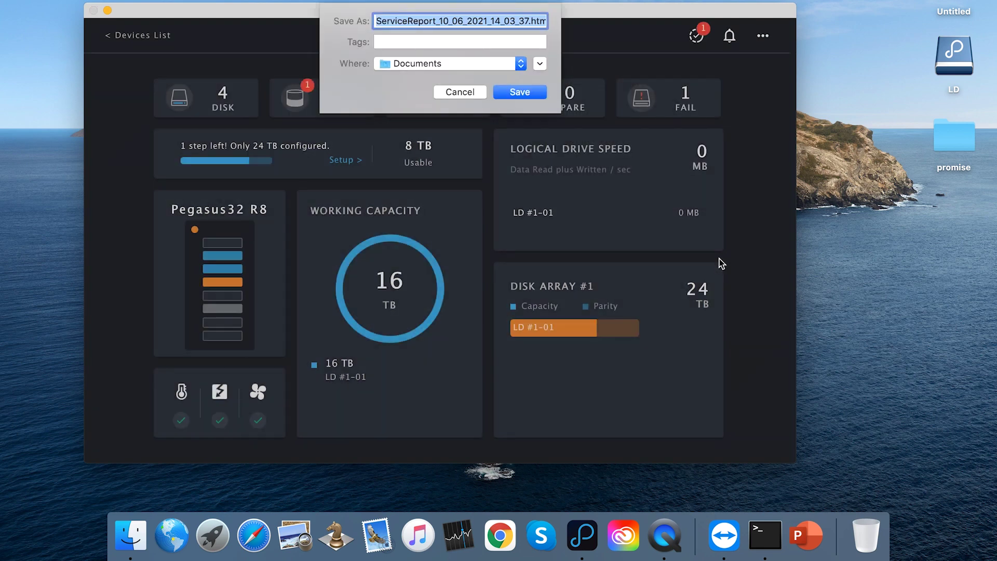
click(527, 92)
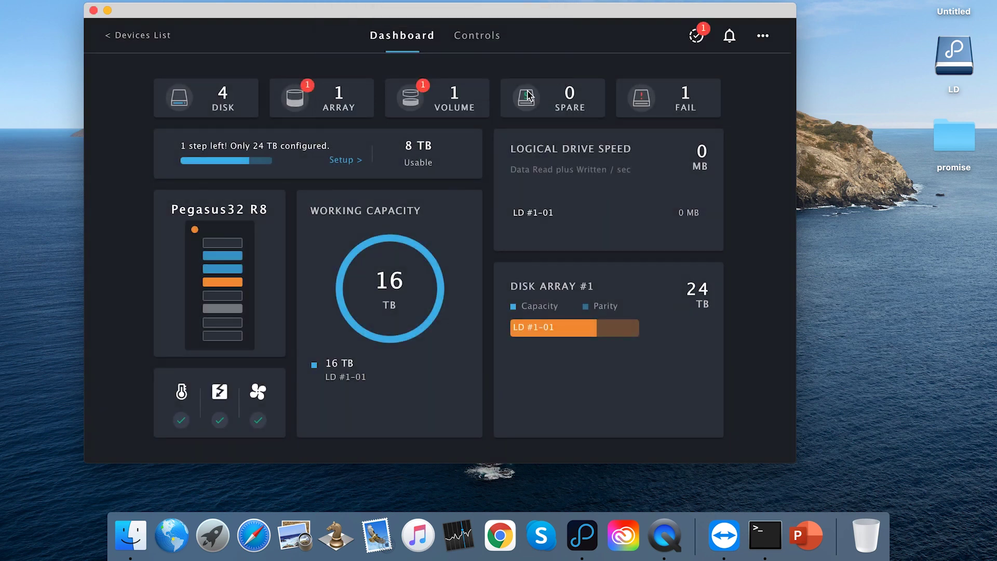